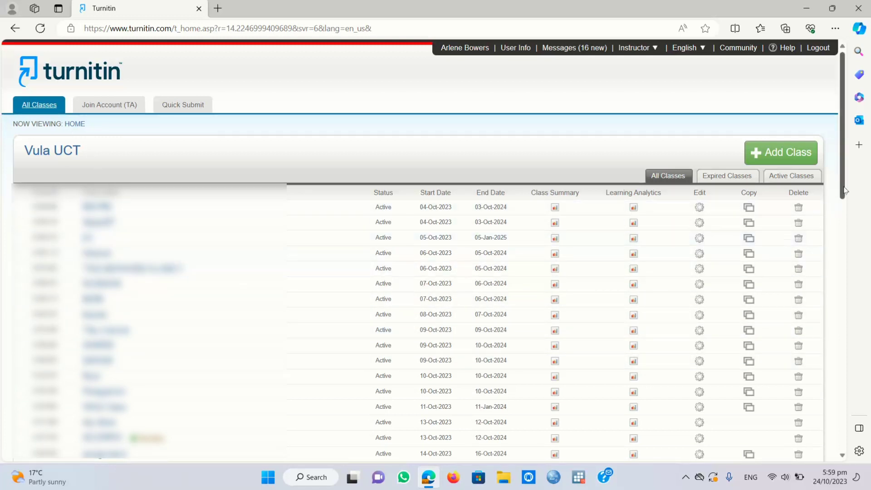
- Find the MNS class in the class list and open its homepage
{"action": "left_click_drag", "start_coordinate": [844, 191], "coordinate": [843, 278]}
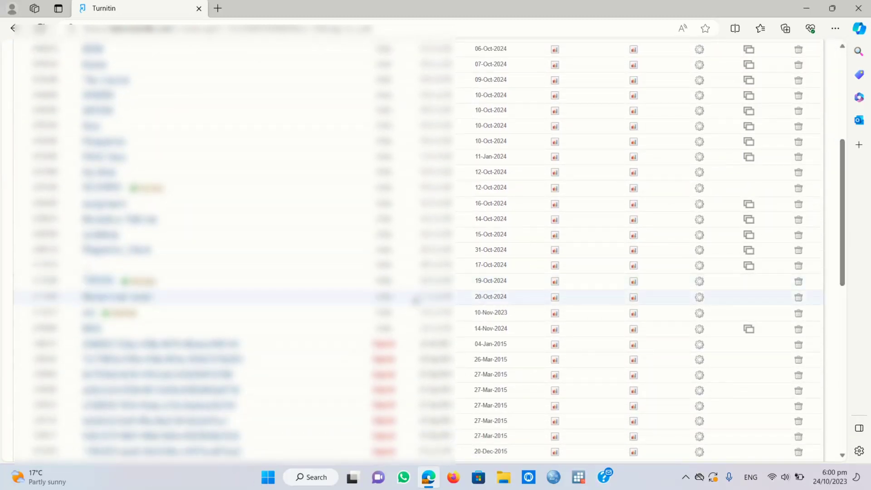
{"action": "left_click", "coordinate": [92, 330]}
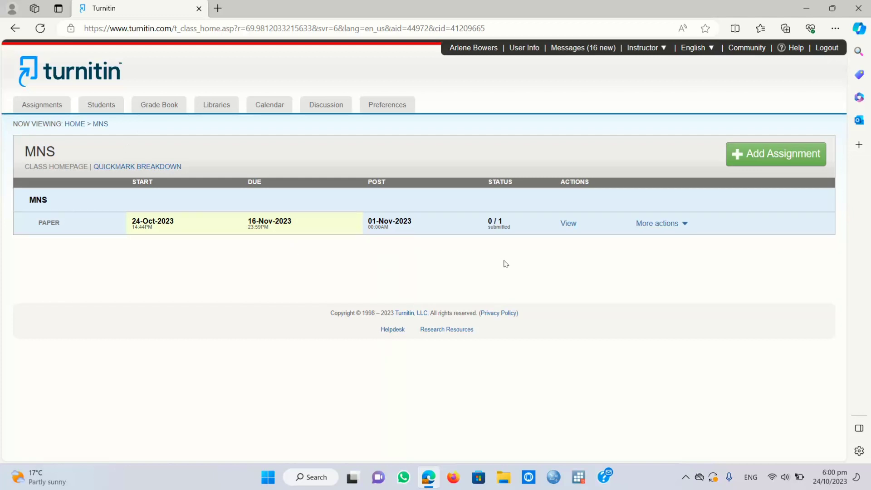
{"action": "left_click", "coordinate": [684, 225]}
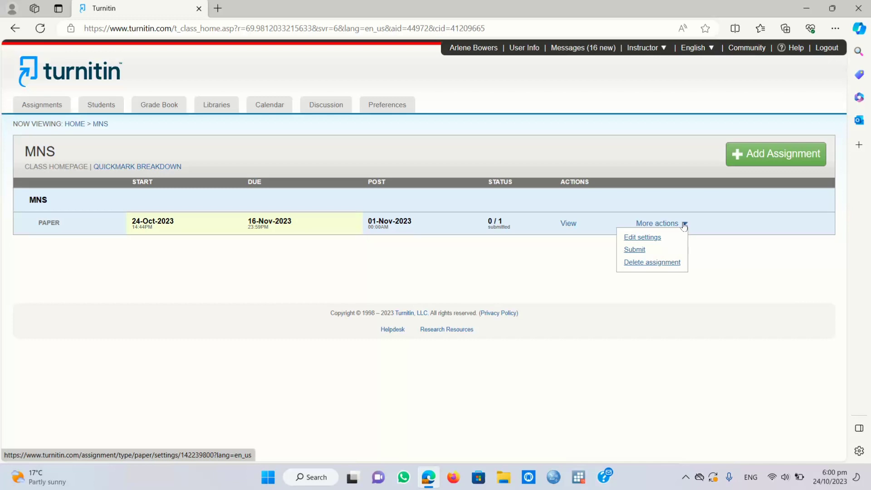
{"action": "left_click", "coordinate": [747, 255]}
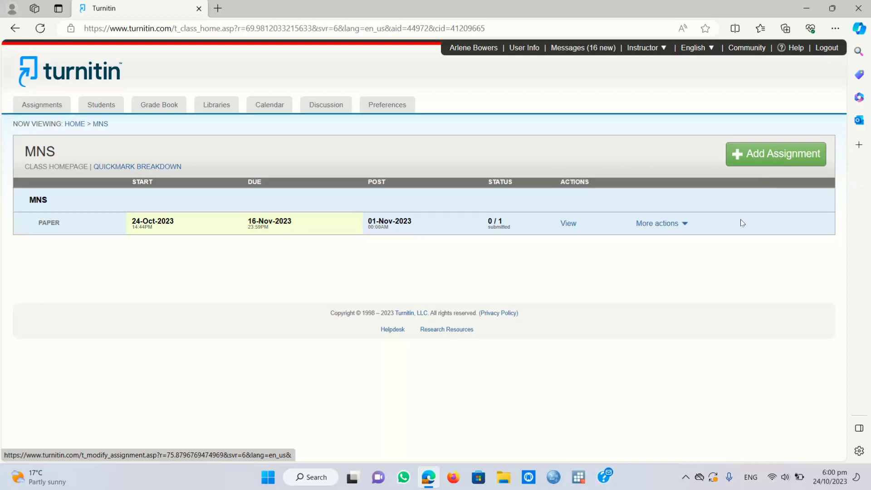
{"action": "left_click", "coordinate": [681, 223]}
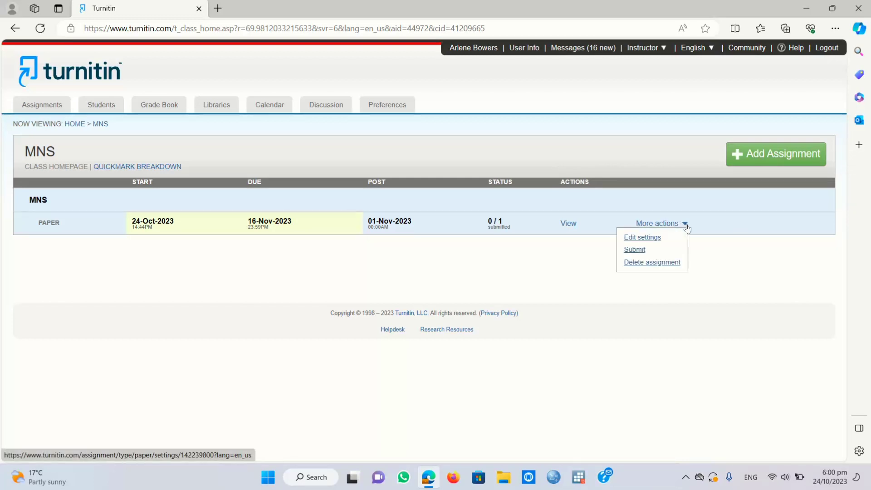
{"action": "left_click", "coordinate": [652, 251]}
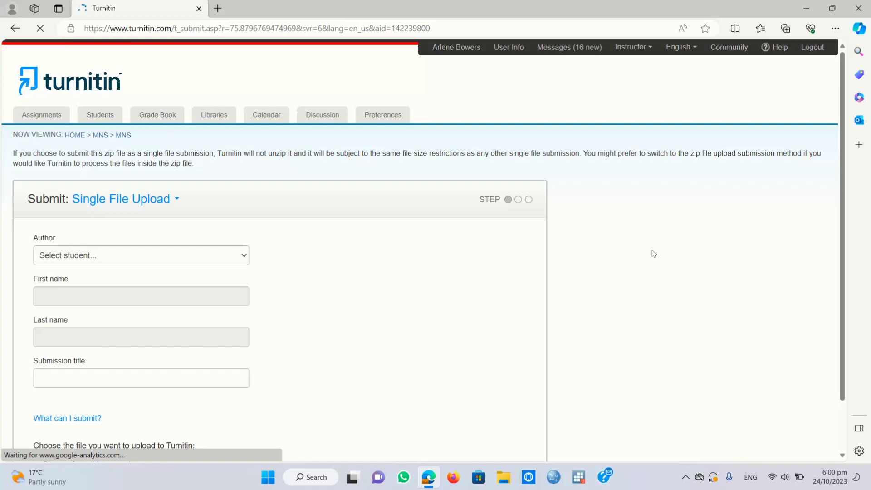
{"action": "scroll", "coordinate": [842, 300], "scroll_direction": "down", "scroll_amount": 2}
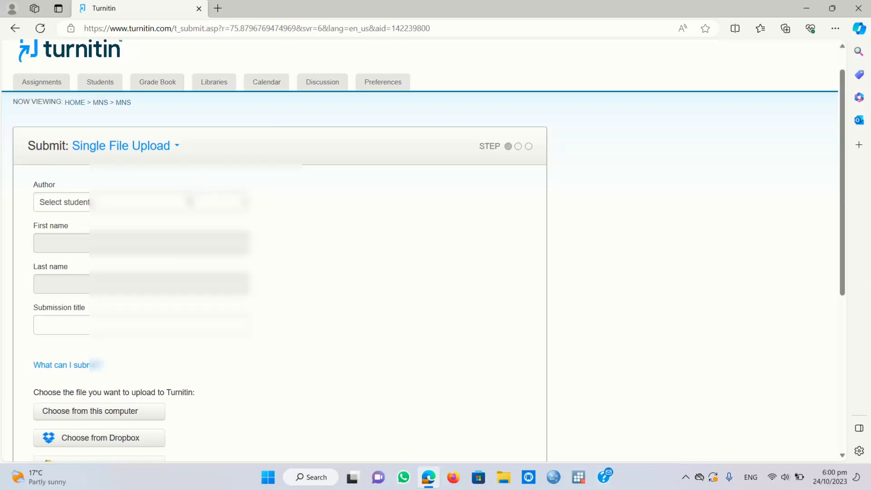
{"action": "left_click", "coordinate": [189, 201]}
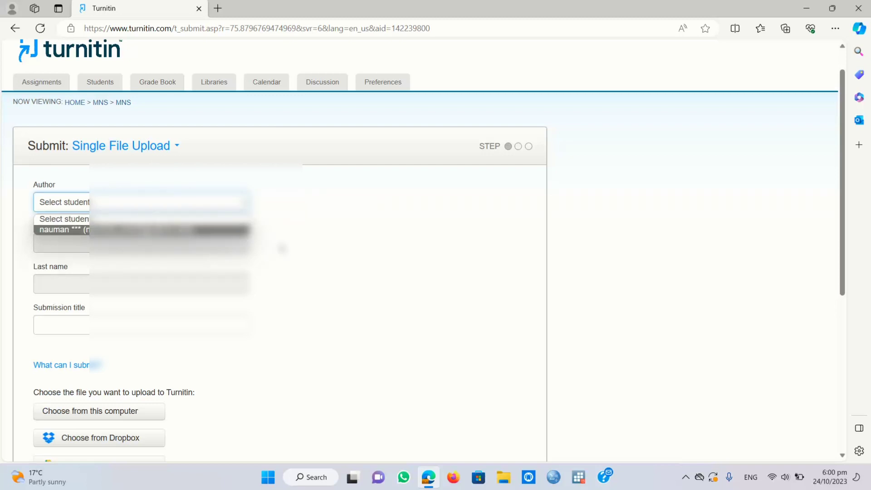
{"action": "left_click", "coordinate": [283, 248]}
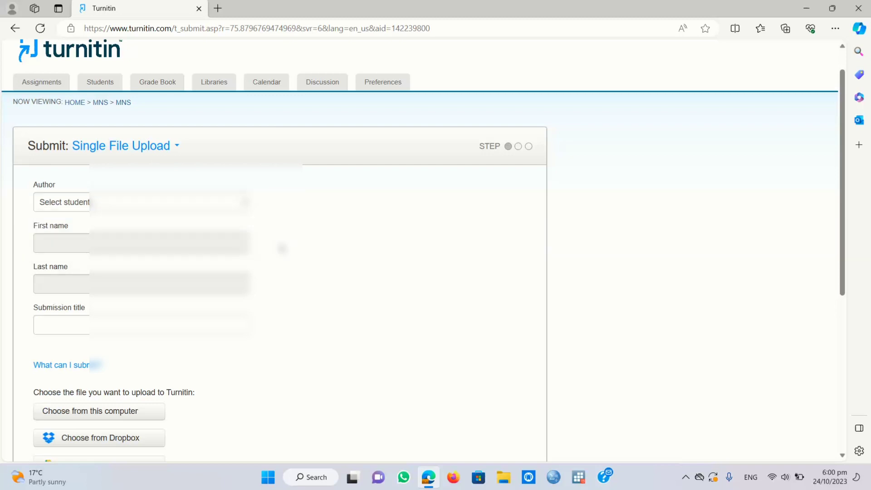
{"action": "left_click", "coordinate": [101, 82]}
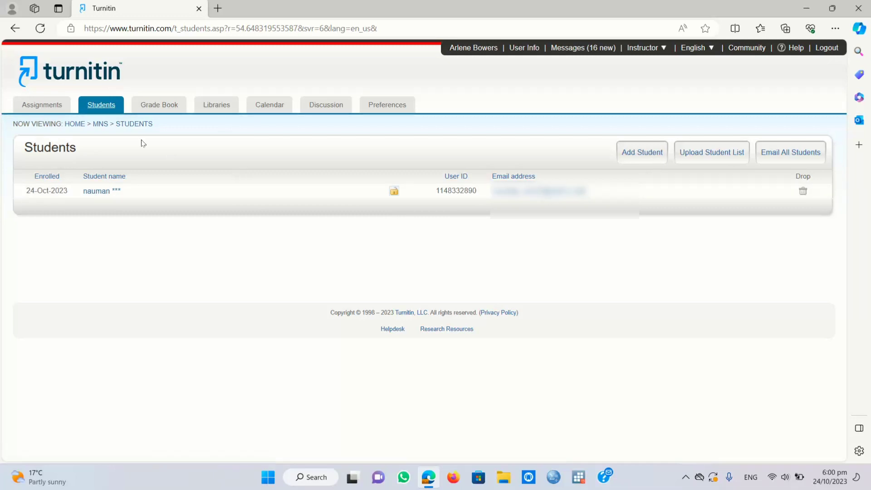
{"action": "left_click", "coordinate": [100, 125]}
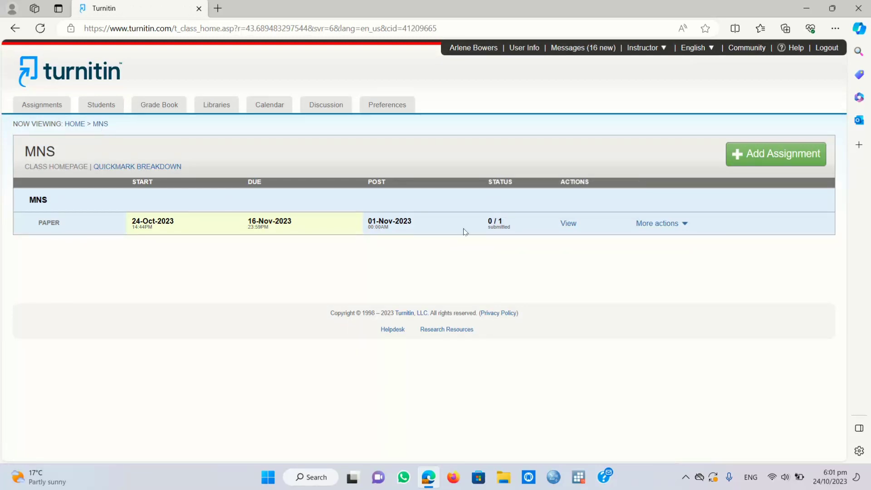
- Start a single-file submission for the MNS paper assignment and select the enrolled student as the author
{"action": "mouse_move", "coordinate": [662, 223]}
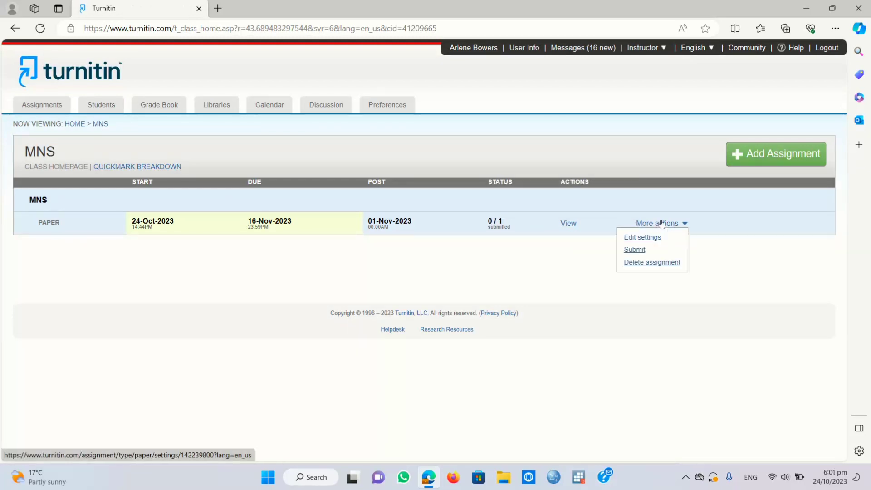
{"action": "left_click", "coordinate": [659, 249]}
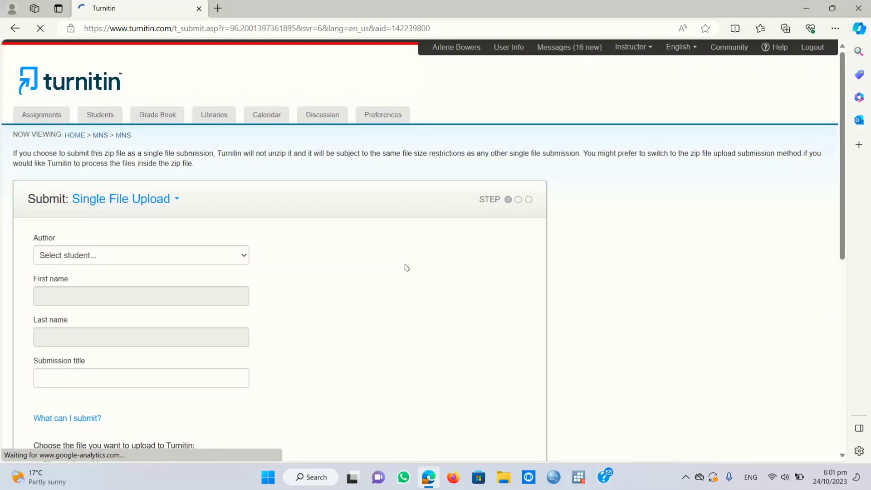
{"action": "scroll", "coordinate": [406, 267], "scroll_direction": "down", "scroll_amount": 4}
{"action": "left_click", "coordinate": [136, 78]}
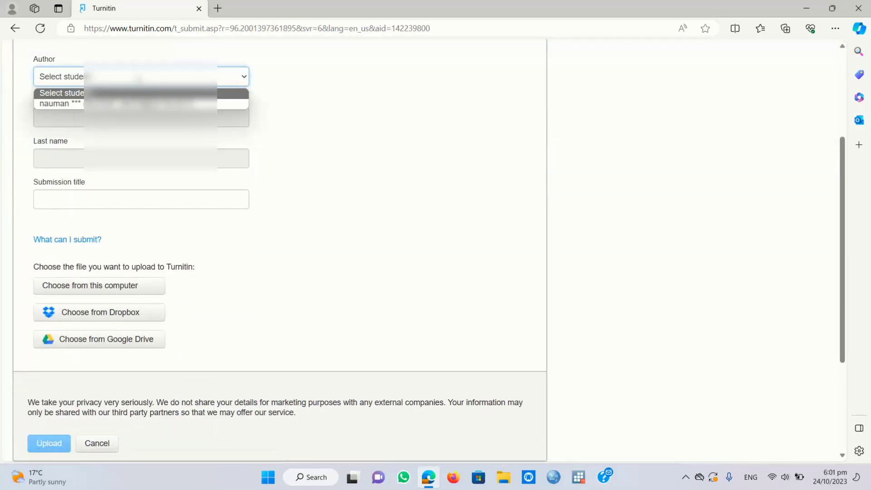
{"action": "left_click", "coordinate": [138, 104]}
{"action": "left_click", "coordinate": [320, 110]}
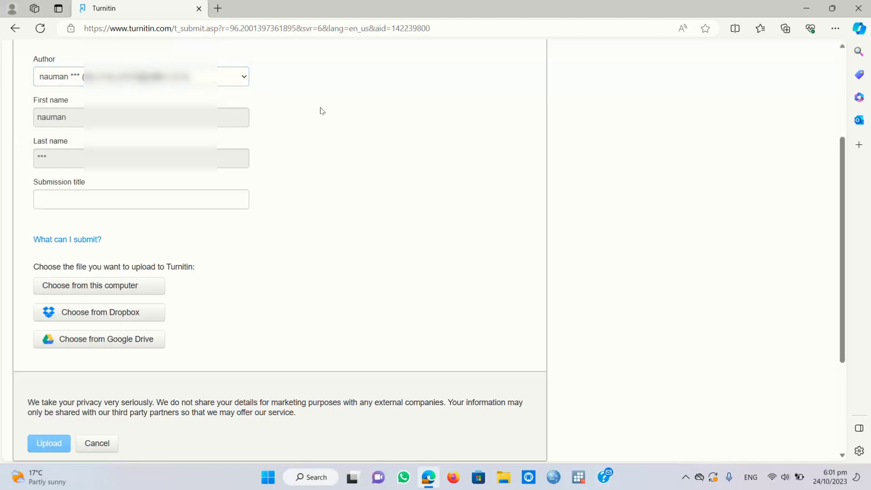
- Enter "mns" as the submission title
{"action": "left_click", "coordinate": [129, 198]}
{"action": "type", "text": "mns"}
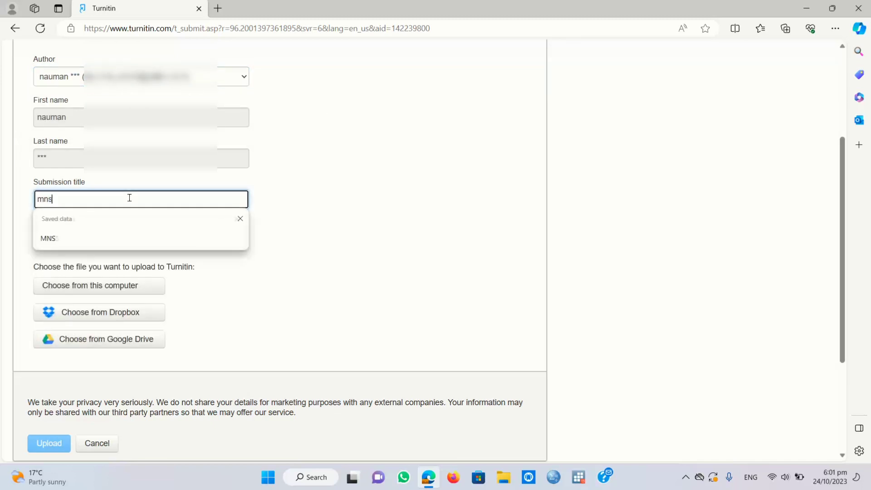
{"action": "left_click", "coordinate": [292, 328]}
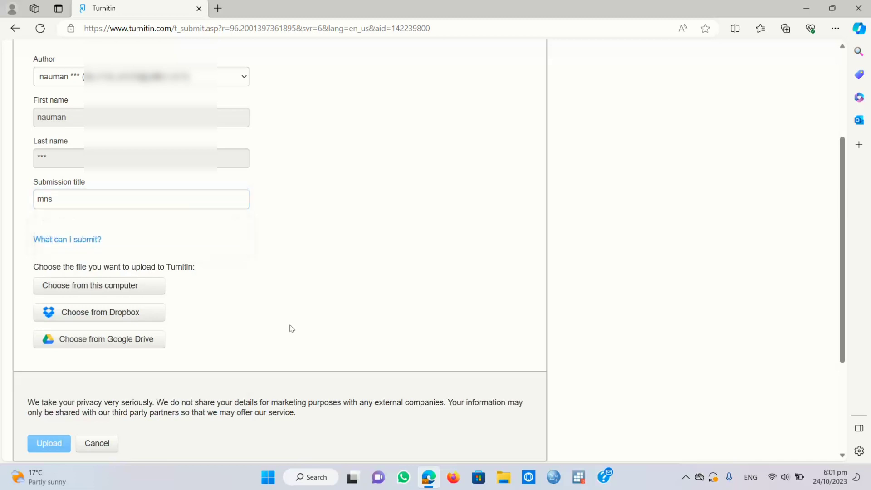
- Attach FINAL PAPER.docx from the computer's desktop, then upload it and confirm the submission
{"action": "left_click", "coordinate": [130, 288]}
{"action": "type", "text": "fi"}
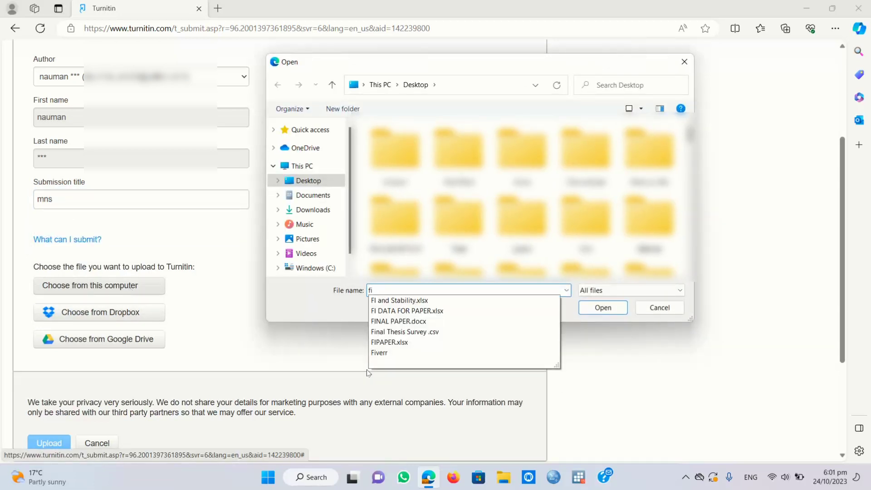
{"action": "left_click", "coordinate": [422, 322]}
{"action": "left_click", "coordinate": [617, 313]}
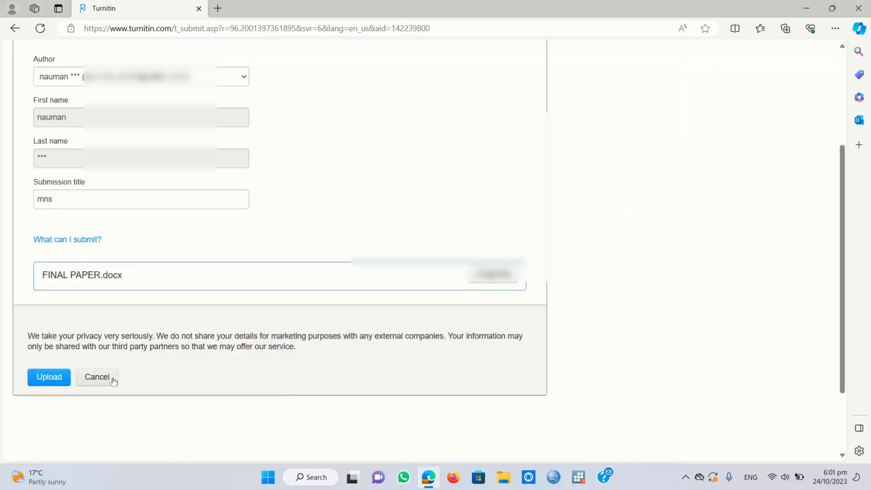
{"action": "left_click", "coordinate": [50, 378]}
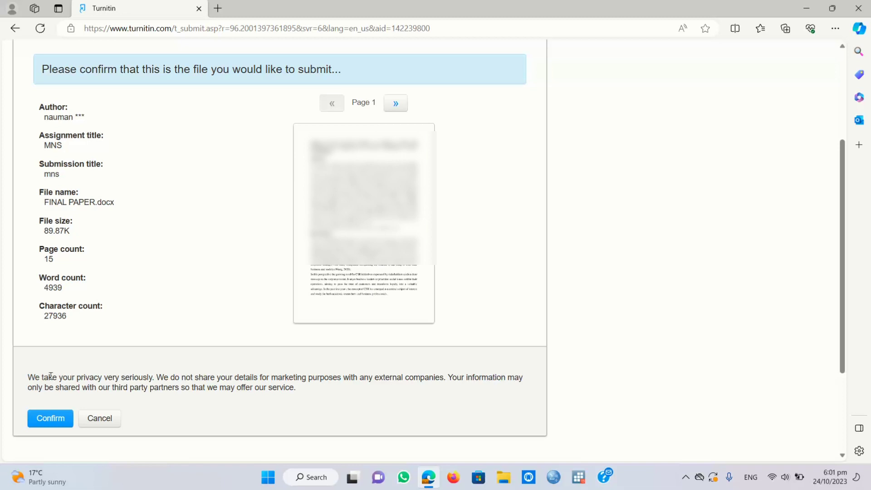
{"action": "left_click", "coordinate": [60, 418]}
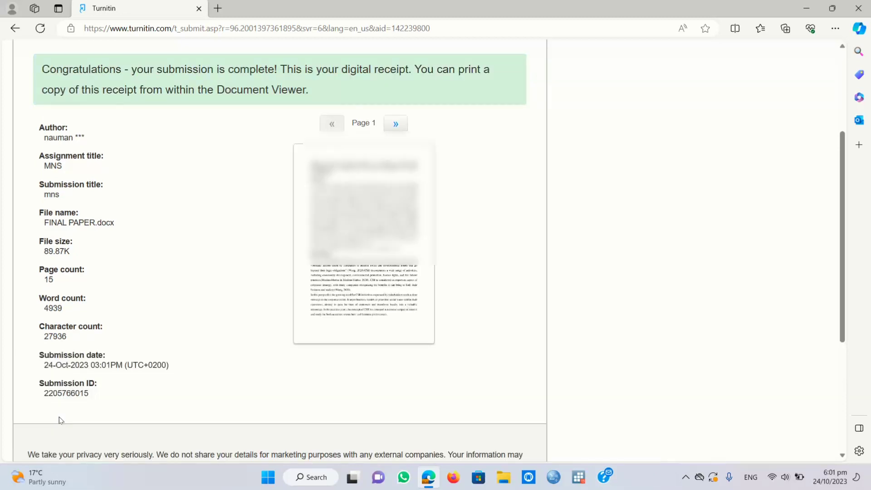
- Go to the MNS assignment inbox and reload it to refresh the paper's similarity score
{"action": "scroll", "coordinate": [60, 418], "scroll_direction": "down", "scroll_amount": 2}
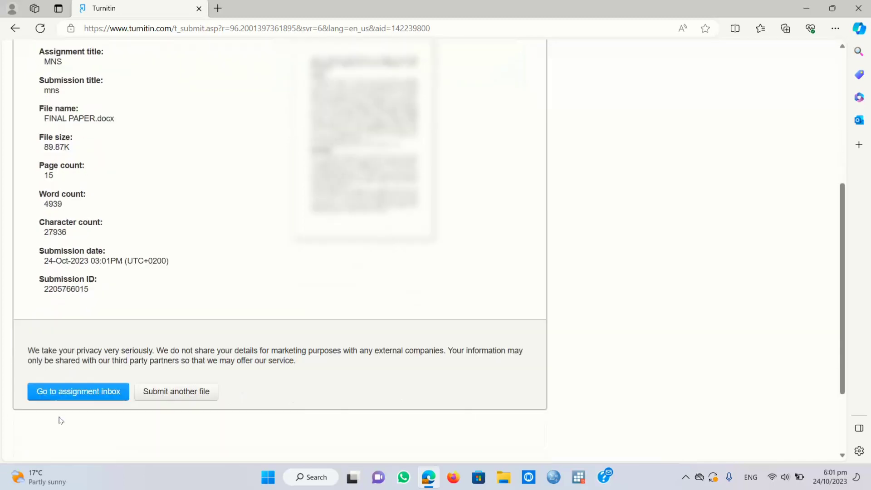
{"action": "left_click", "coordinate": [95, 399]}
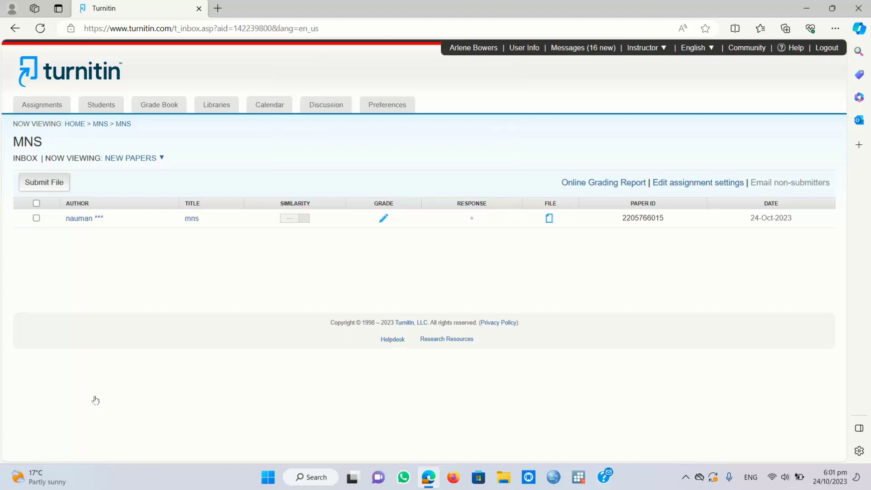
{"action": "left_click", "coordinate": [39, 37]}
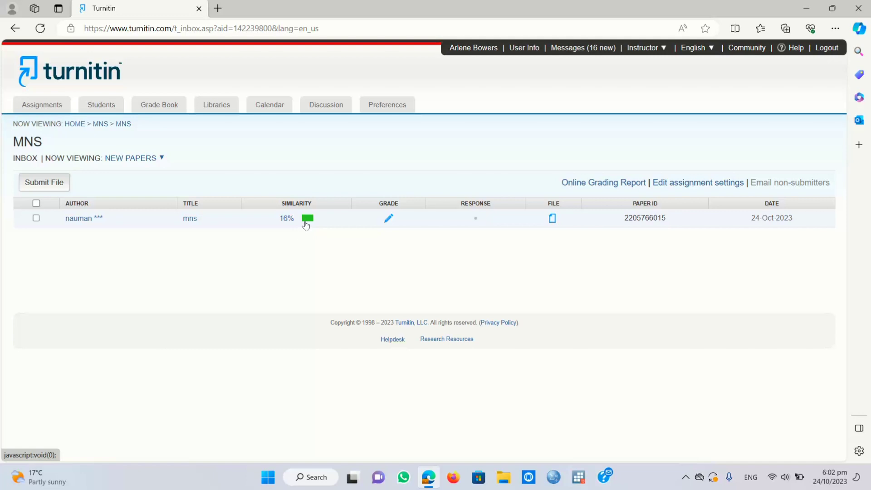
- Open the mns paper's similarity report in a maximized window and open its AI writing detection report
{"action": "left_click", "coordinate": [288, 218]}
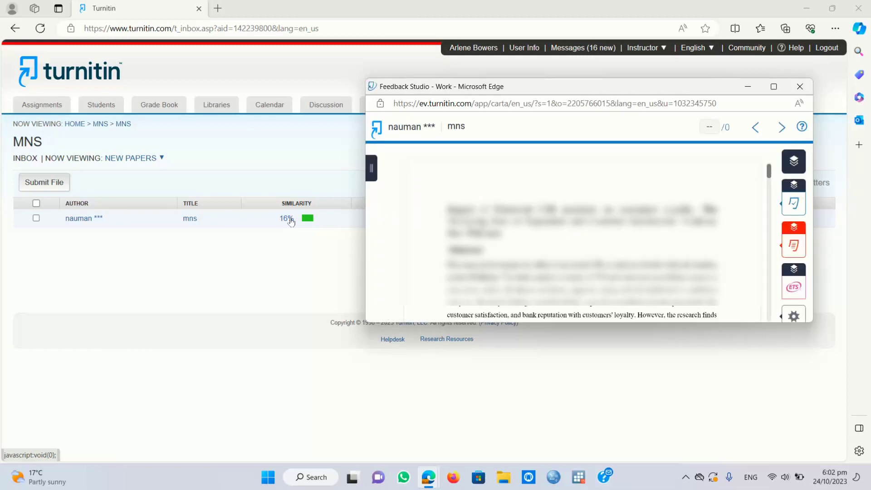
{"action": "left_click", "coordinate": [774, 87]}
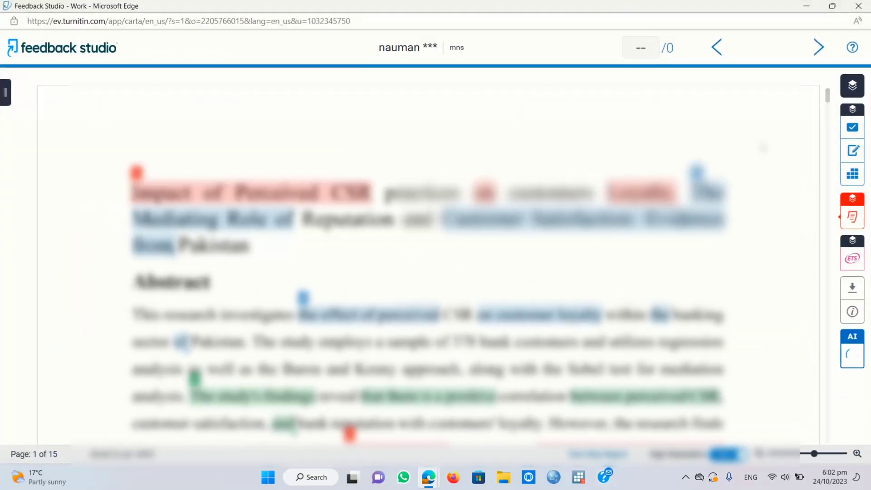
{"action": "mouse_move", "coordinate": [852, 357]}
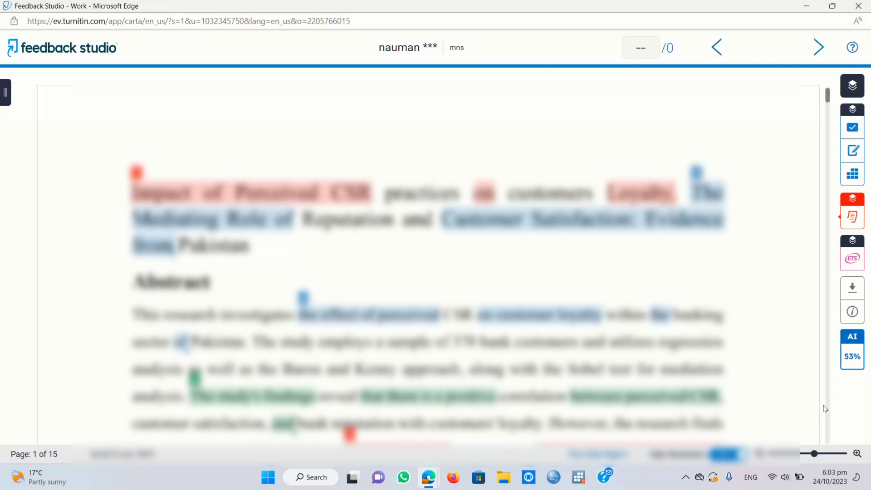
{"action": "left_click", "coordinate": [853, 356]}
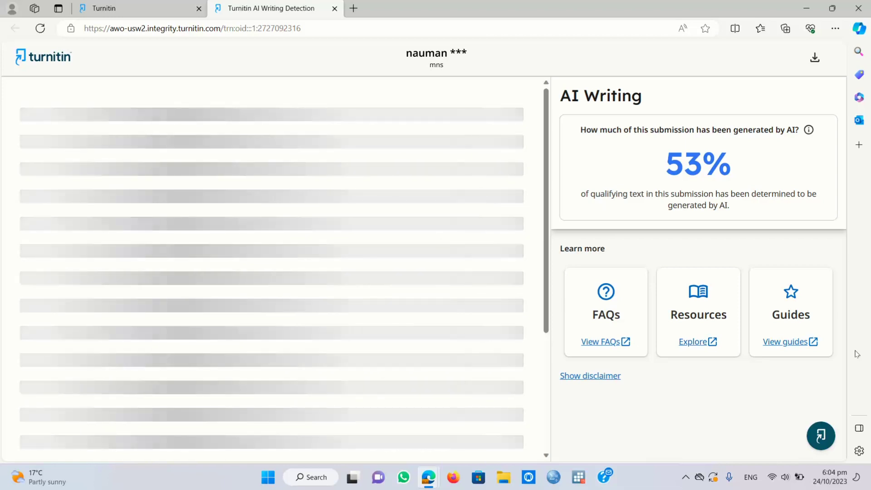
- Download the AI Writing Report for the mns submission
{"action": "left_click", "coordinate": [815, 58]}
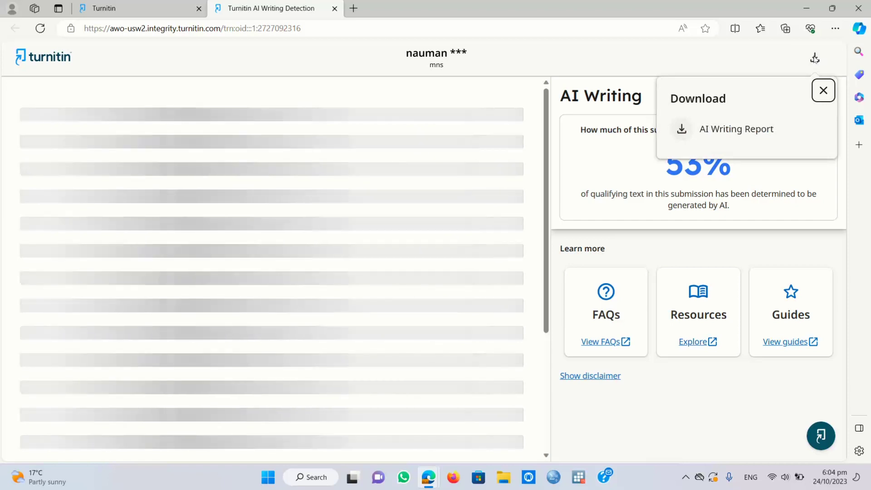
{"action": "left_click", "coordinate": [745, 127]}
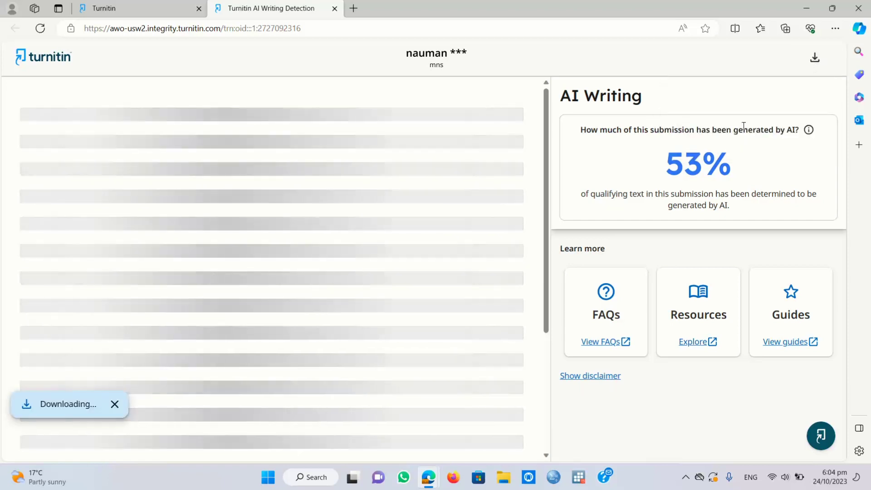